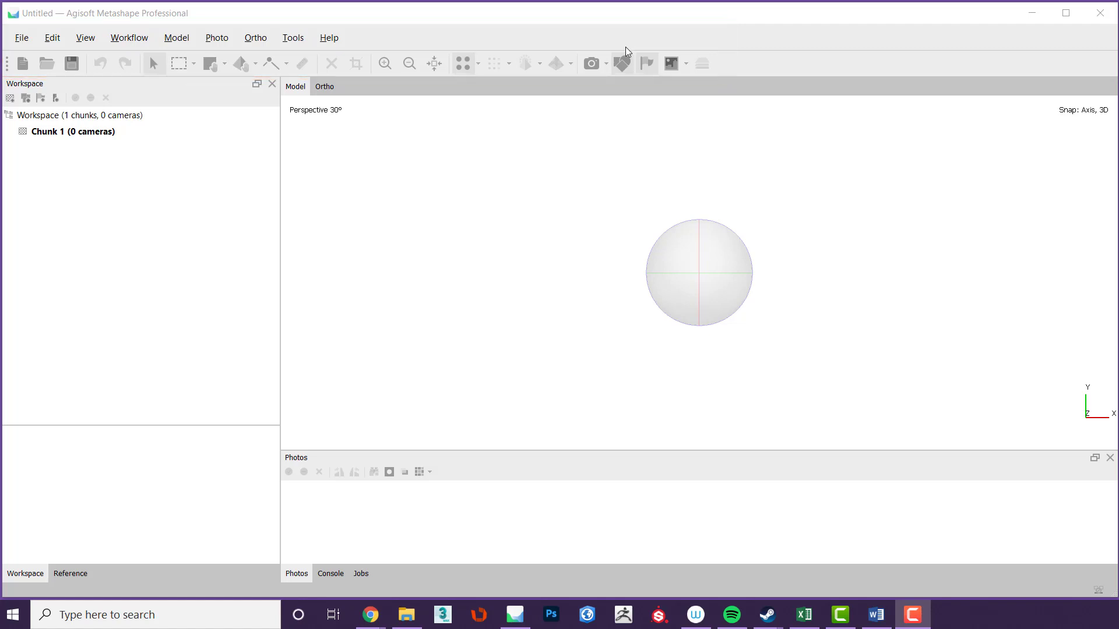
Step: Browse the File and Workflow menus without choosing a command
click(22, 38)
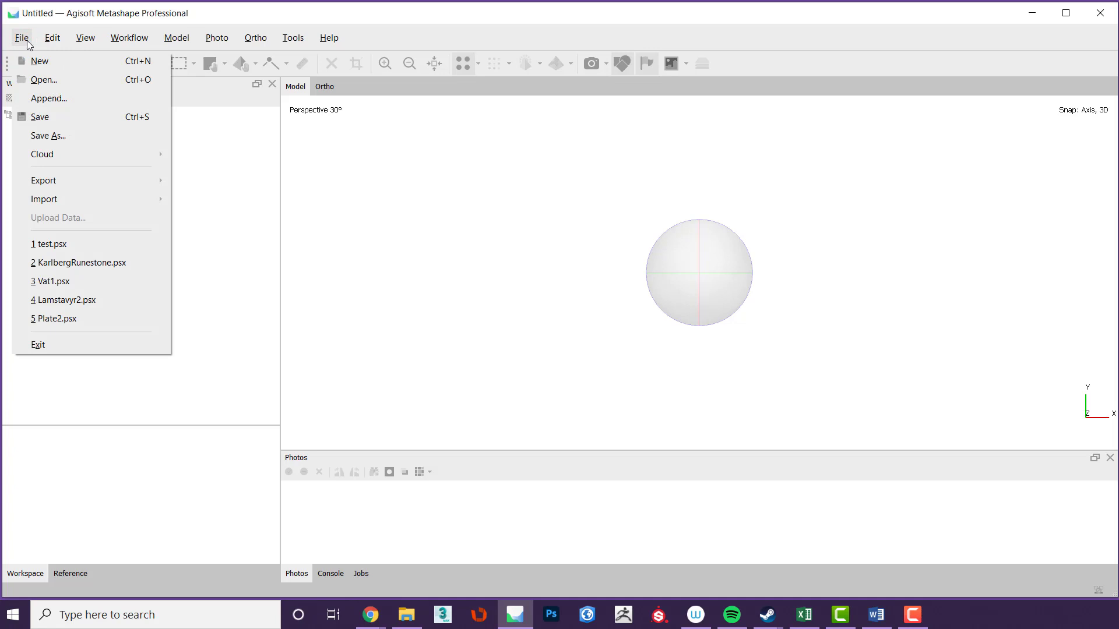
mouse_move(124, 41)
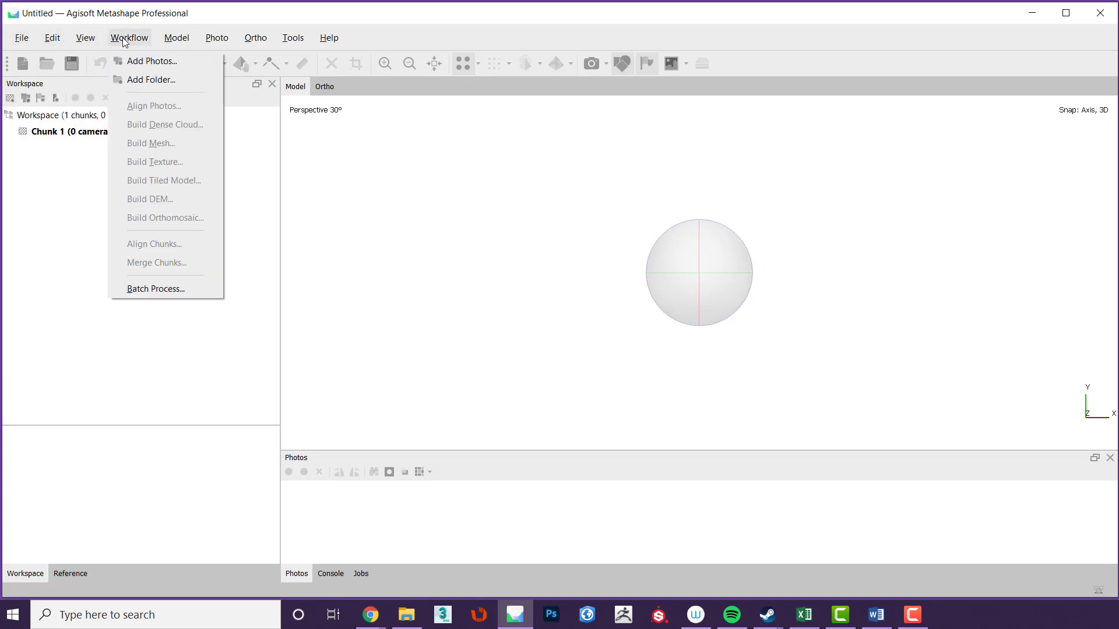
click(534, 187)
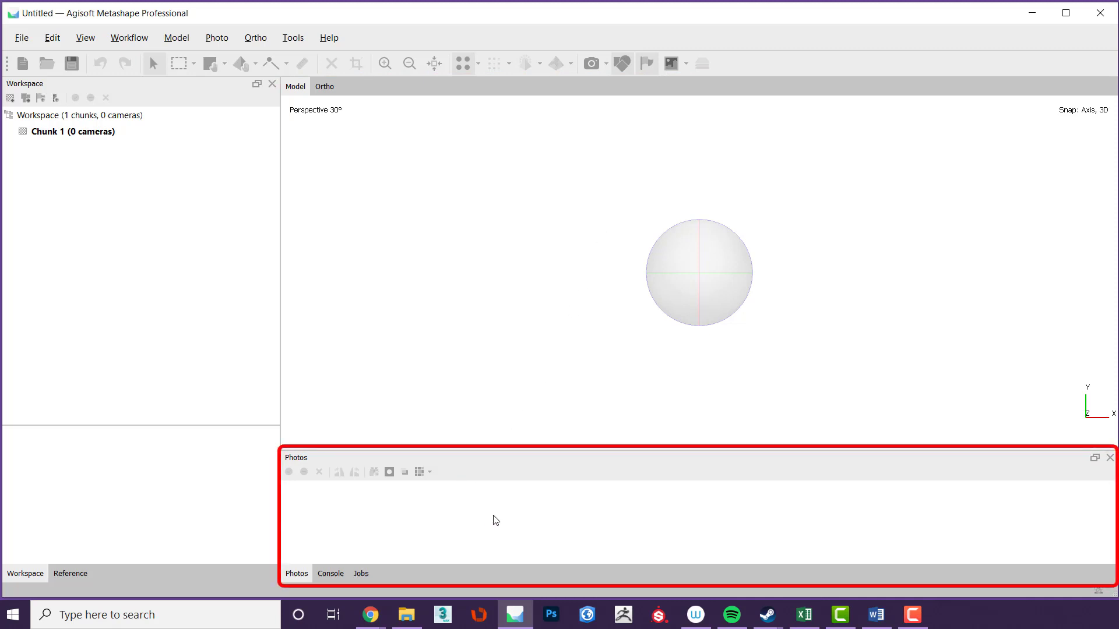
Step: Show the Console log in the bottom panel and the Reference tables in the side panel
click(331, 573)
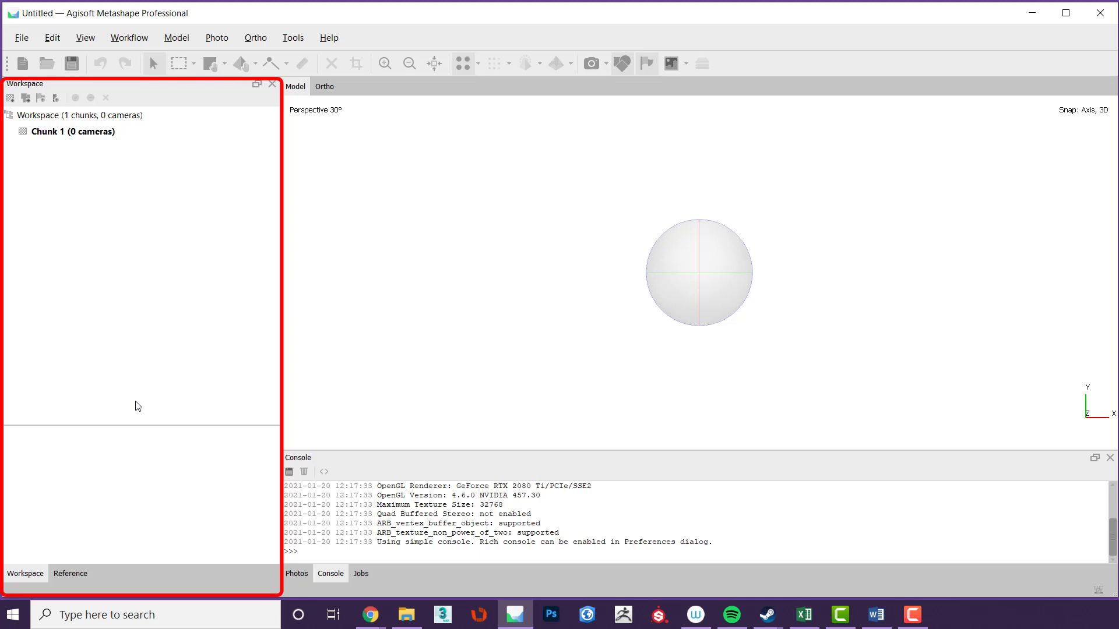
click(76, 573)
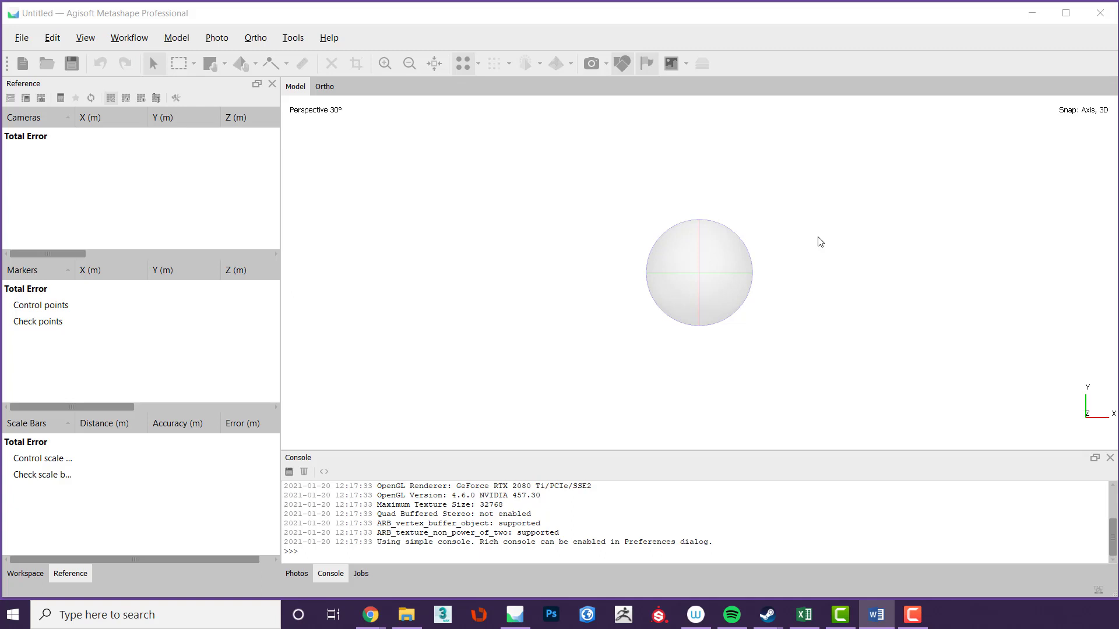
Step: Review the GPU device settings under Tools > Preferences
click(292, 36)
click(332, 438)
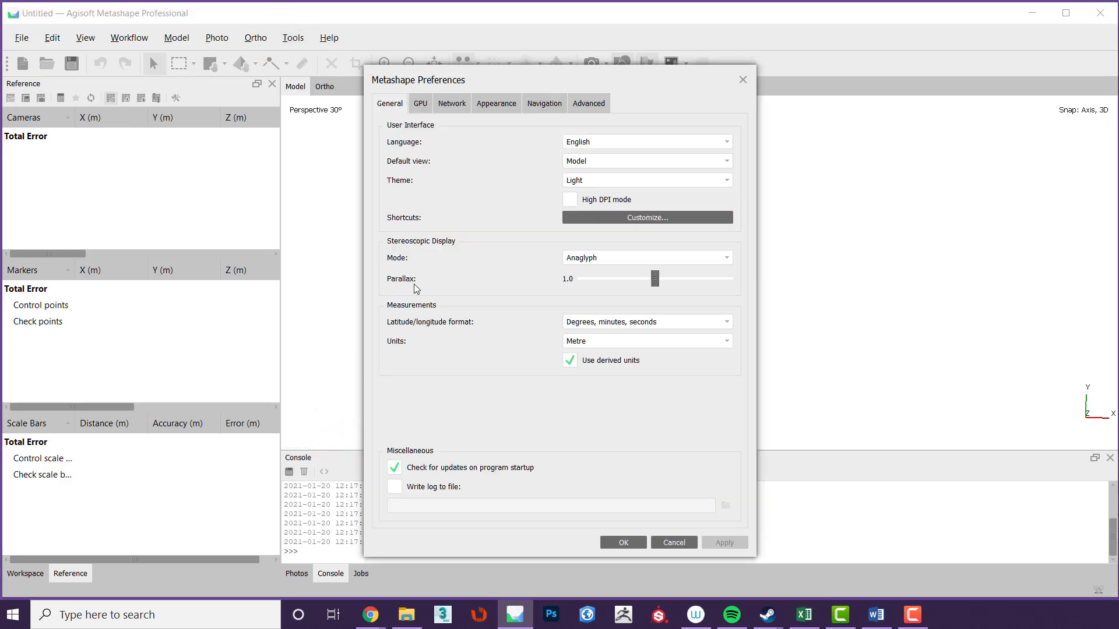
click(419, 104)
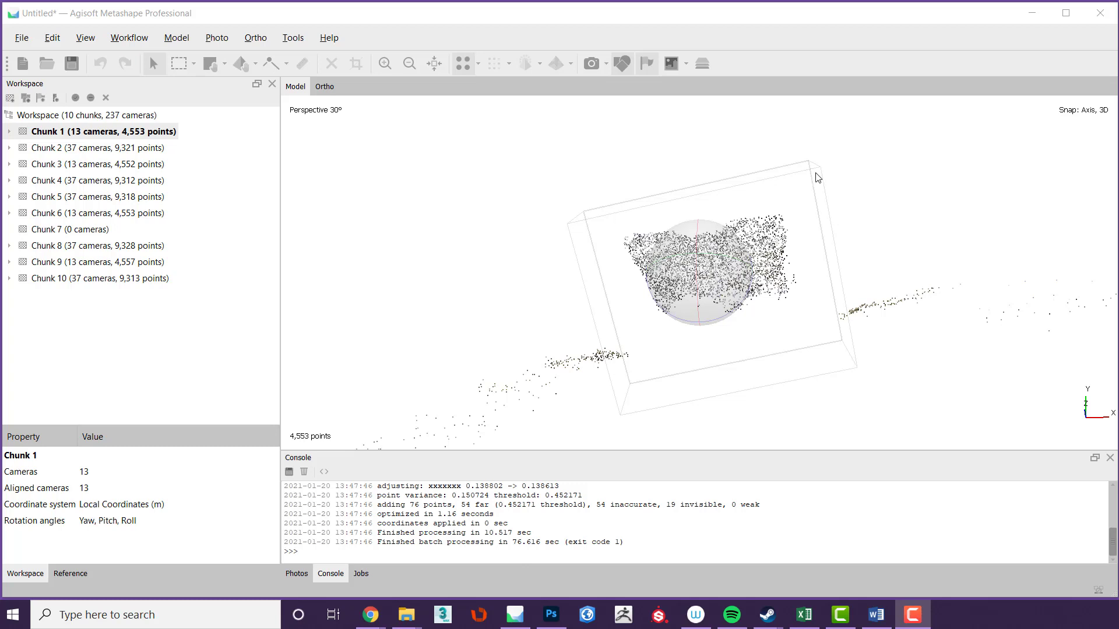
Step: Activate Chunks 1 through 10 one after another to view each chunk's point cloud
double_click(70, 148)
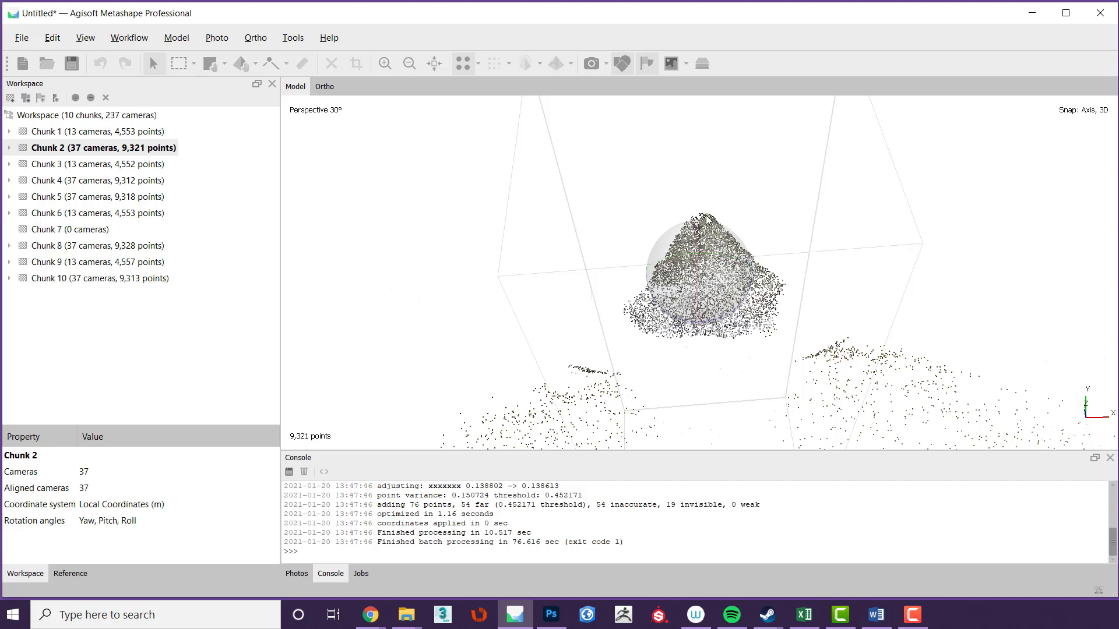
double_click(108, 134)
double_click(112, 148)
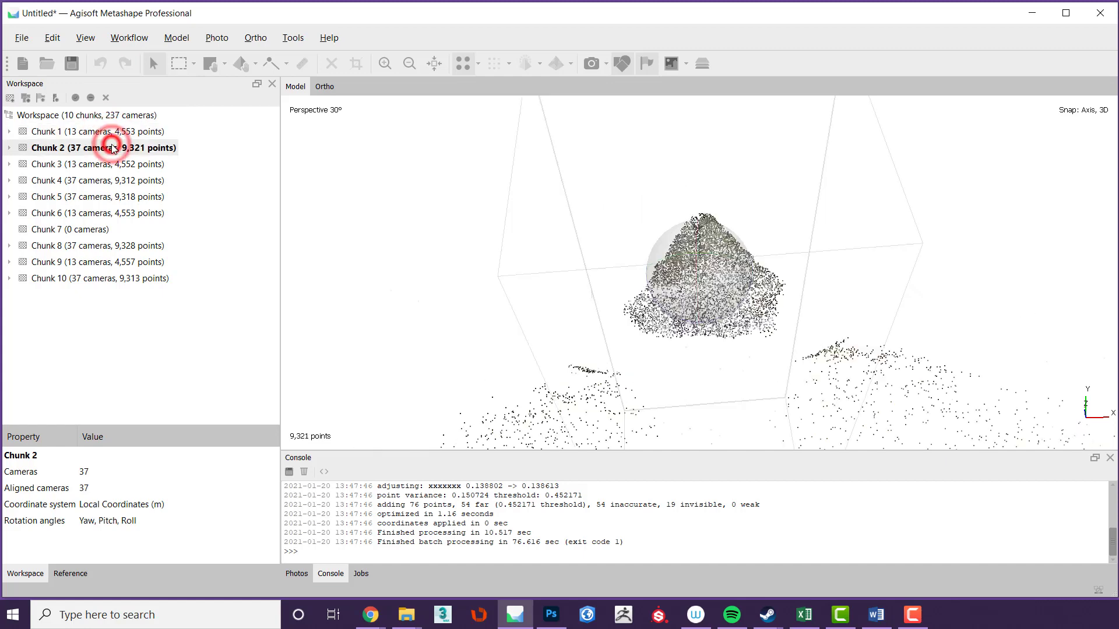
double_click(124, 165)
double_click(124, 181)
click(123, 197)
double_click(124, 197)
double_click(124, 213)
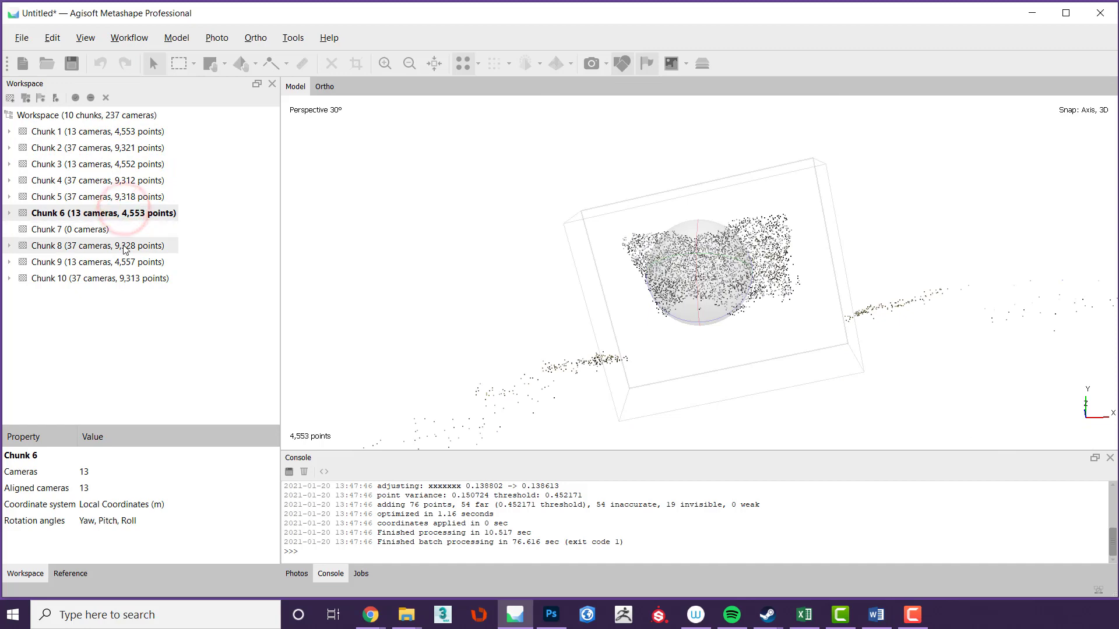
double_click(123, 246)
double_click(124, 263)
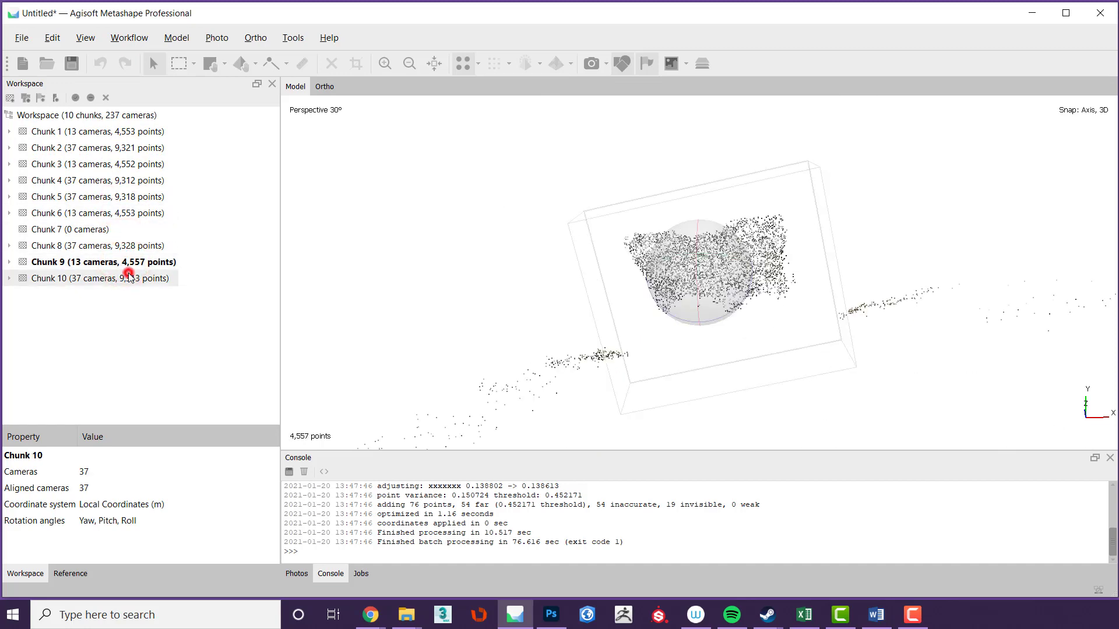
double_click(124, 278)
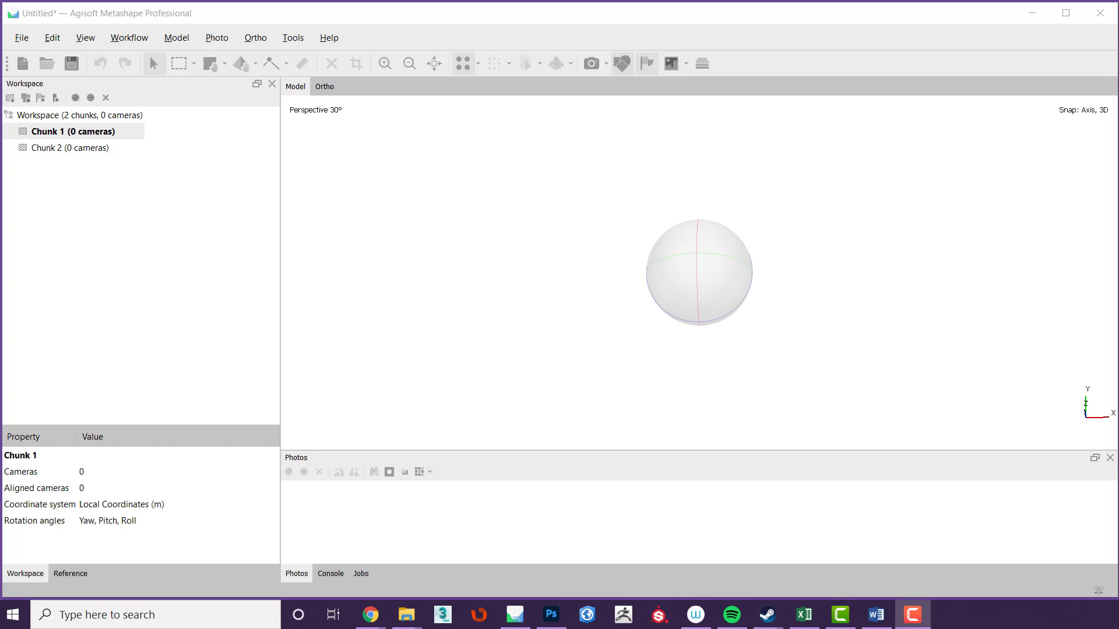
Step: Drag the 25 stone photo files from Explorer into the workspace, adding them to Chunk 1
drag(1118, 146, 624, 292)
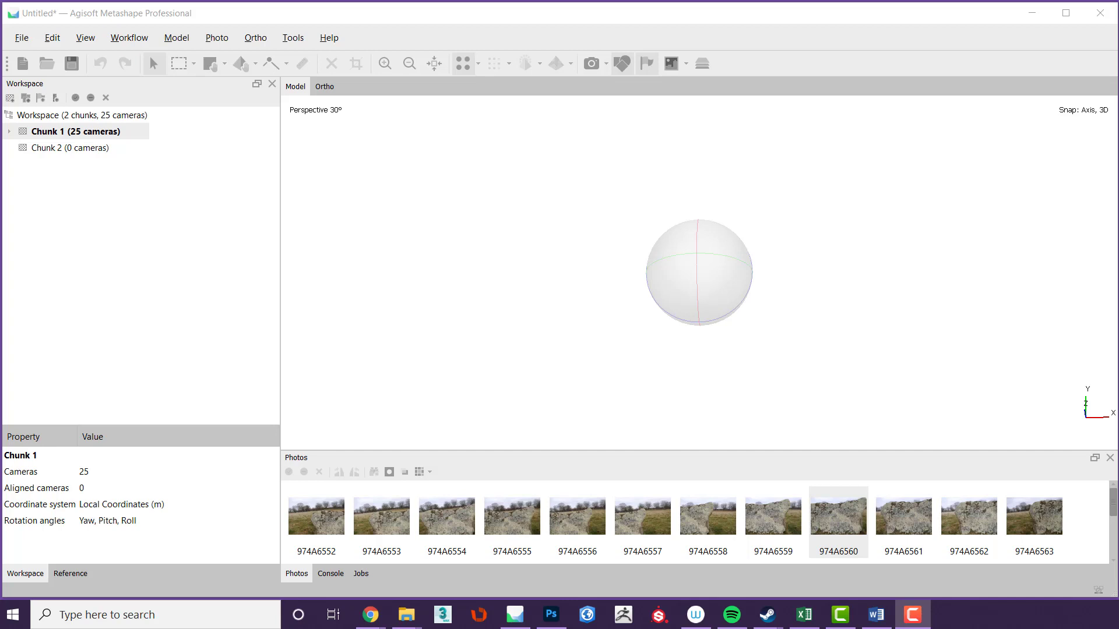
drag(1118, 134, 74, 156)
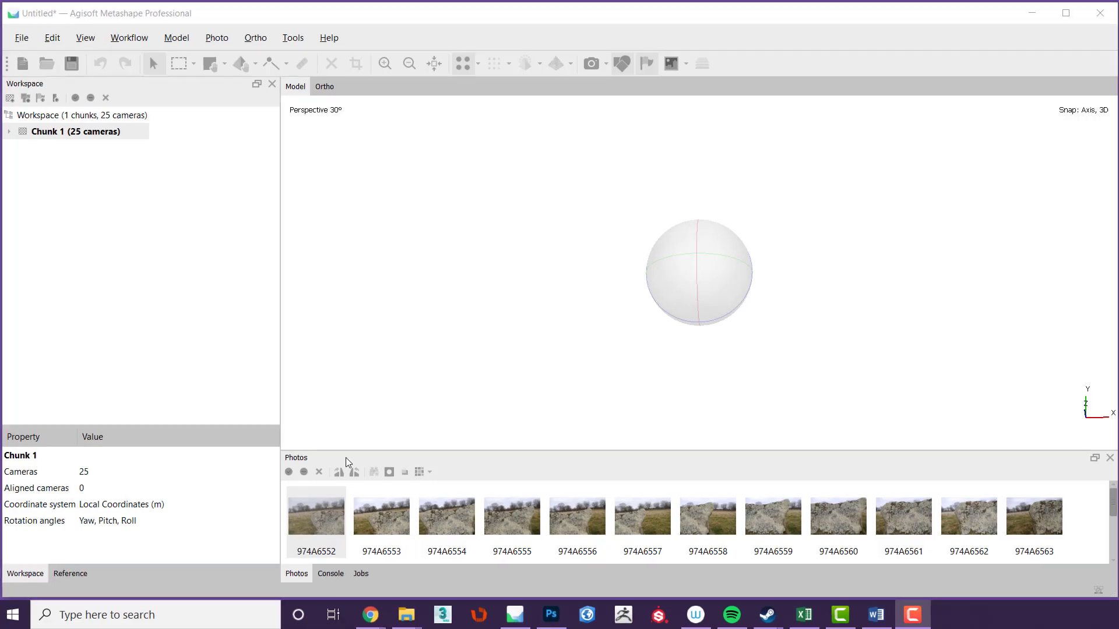
Step: Open photo 974A6552 and switch to the Intelligent Scissors tool
double_click(310, 518)
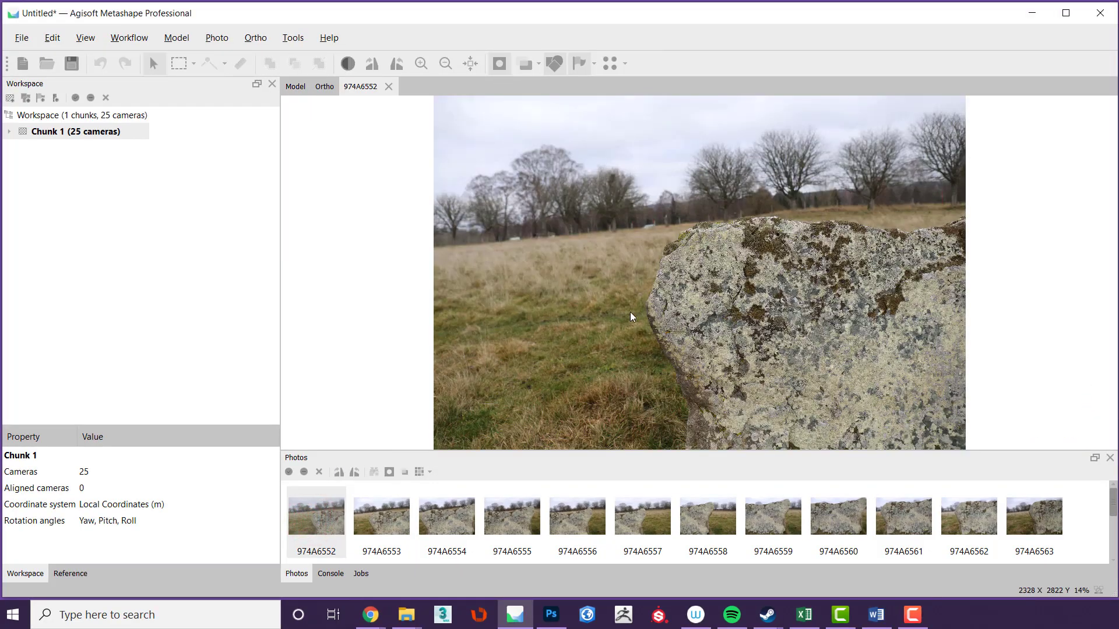
scroll(721, 277, down, 1)
scroll(720, 277, down, 1)
scroll(720, 277, up, 1)
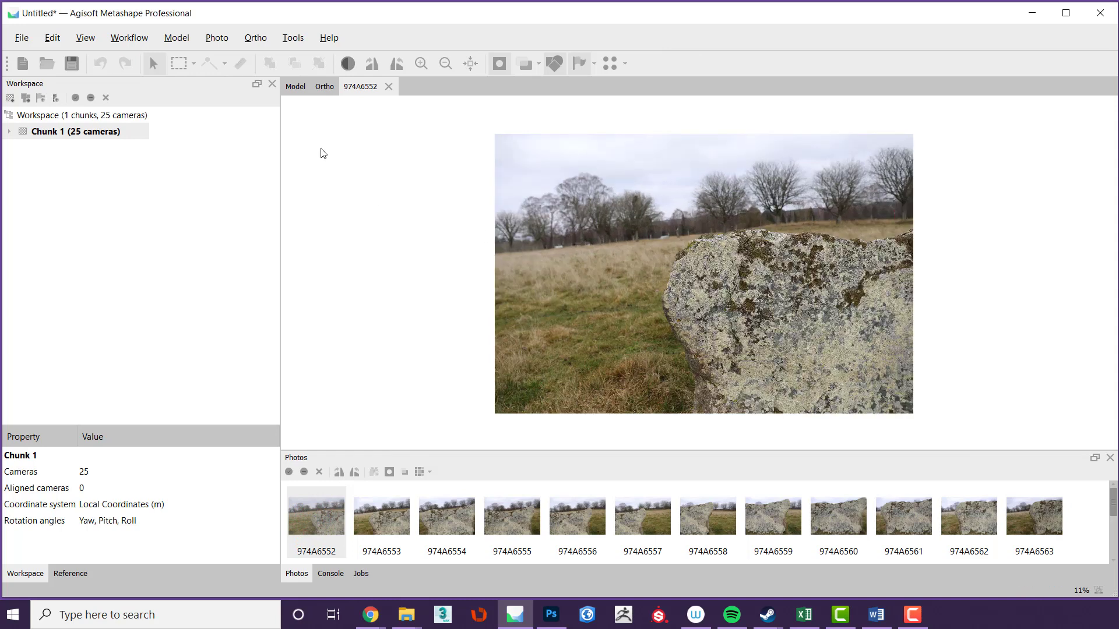
click(216, 39)
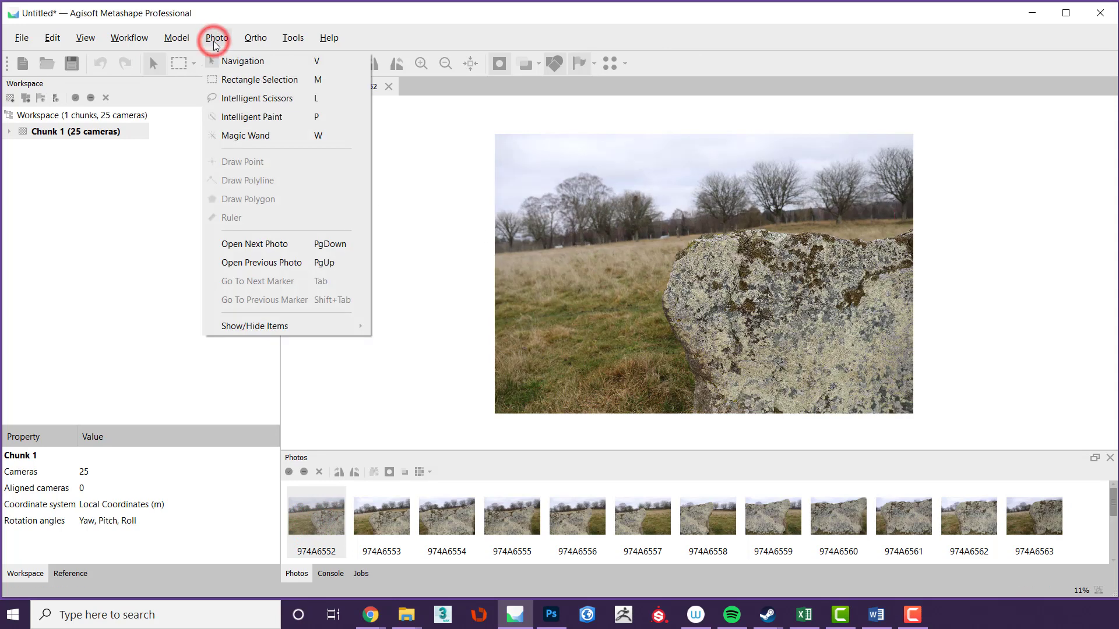
click(228, 96)
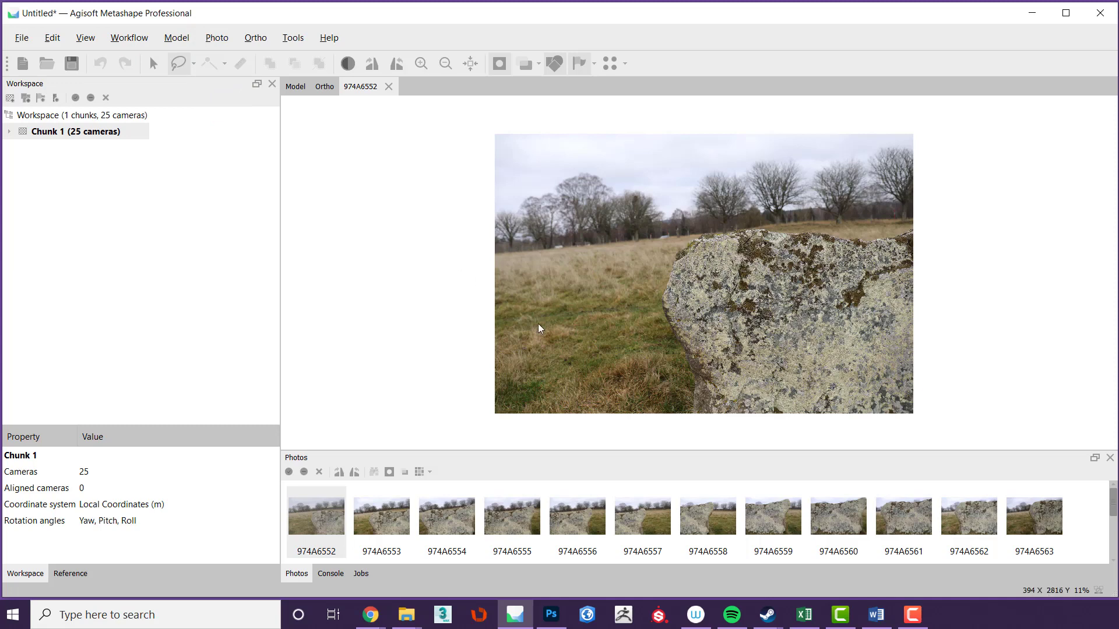
Step: Trace points along the stone's bottom, left side and top edge
click(690, 415)
click(690, 380)
click(657, 306)
click(668, 256)
click(703, 229)
click(766, 229)
click(797, 231)
click(826, 230)
click(869, 236)
click(912, 225)
Step: Extend the outline to the photo's corners, close it, and add the background to the mask
click(933, 119)
click(489, 103)
click(472, 428)
click(689, 415)
key(ctrl+shift+a)
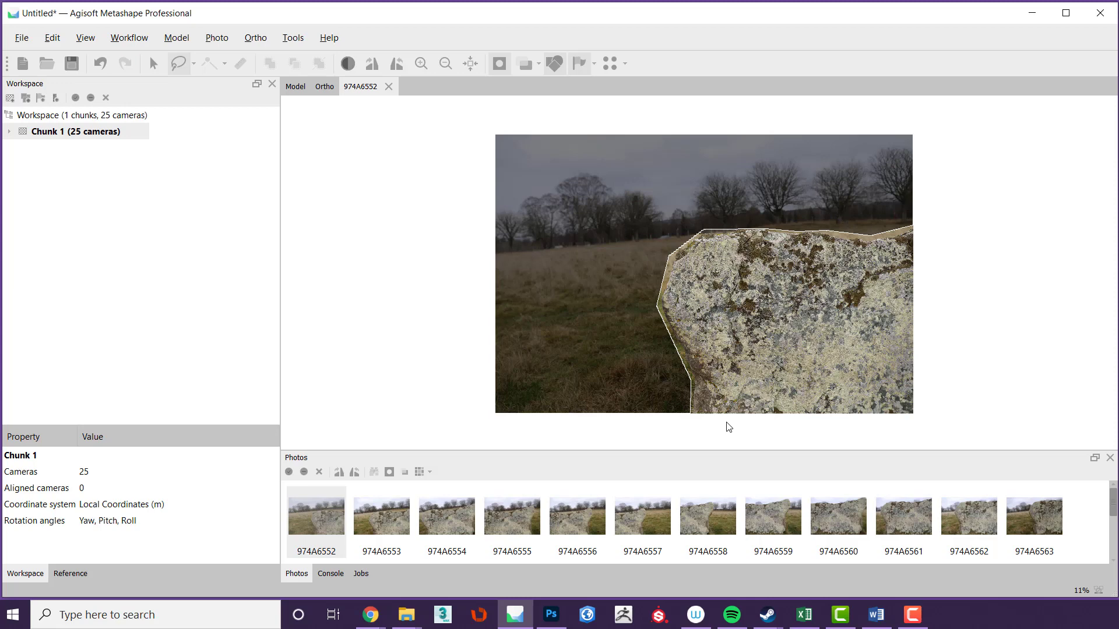
Step: Invert the first photo's mask for the selected cameras via Masks > Invert Masks
right_click(313, 527)
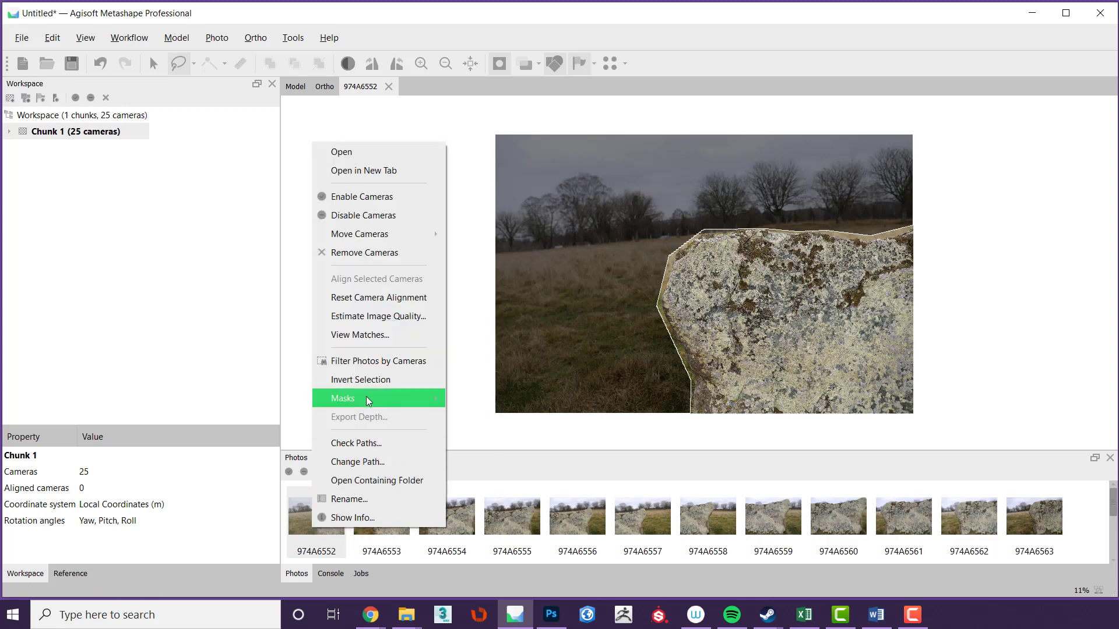
mouse_move(367, 399)
click(485, 433)
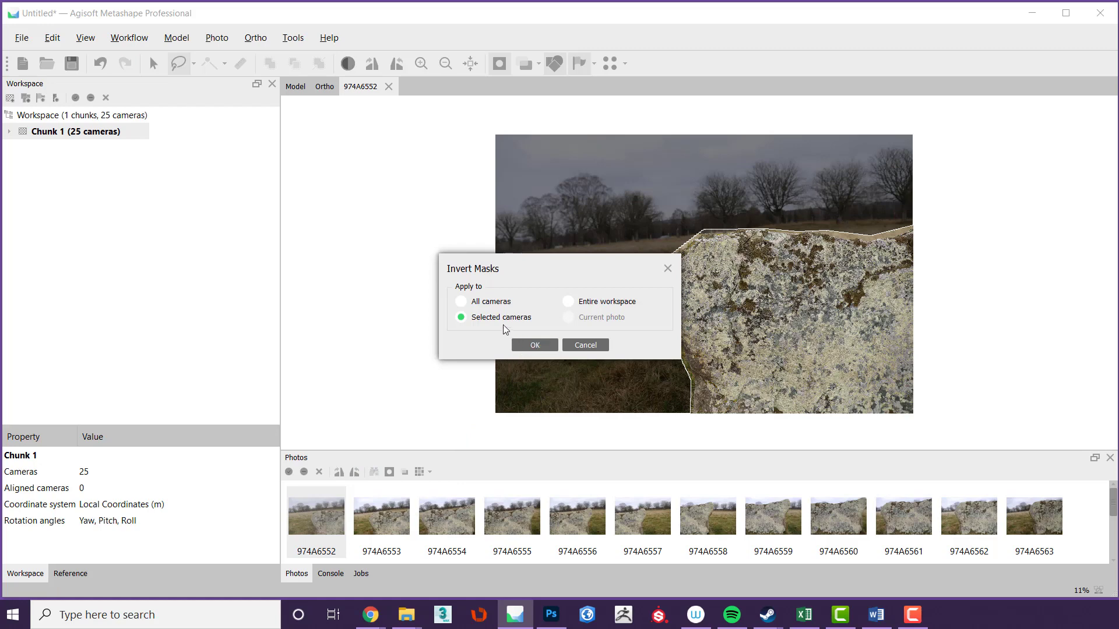
click(526, 346)
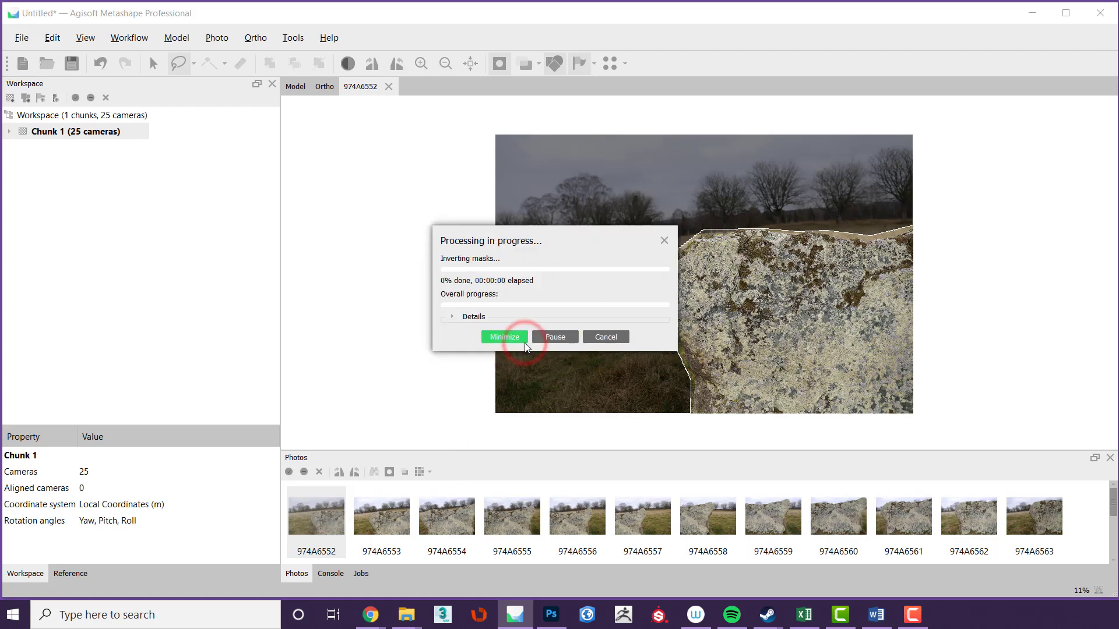